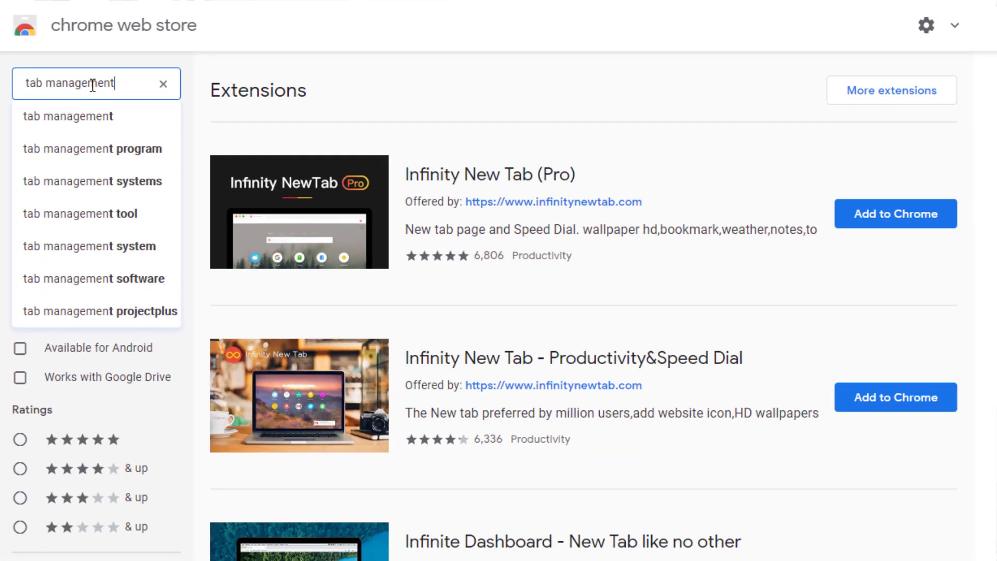
Step: Run the 'tab management' extension search in the Chrome Web Store
left_click(177, 179)
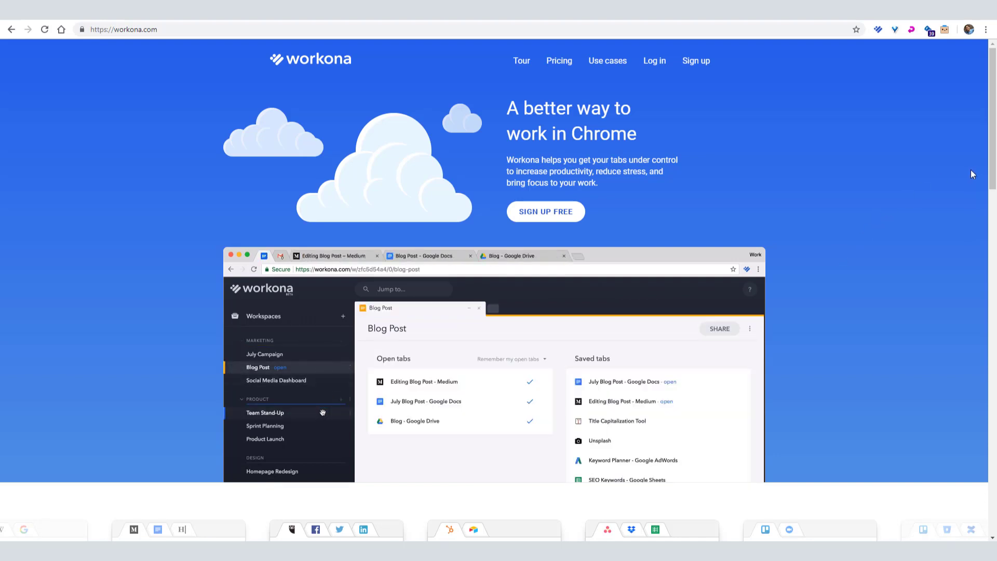
Step: Scroll down through the workona.com homepage
left_click_drag(991, 171, 995, 286)
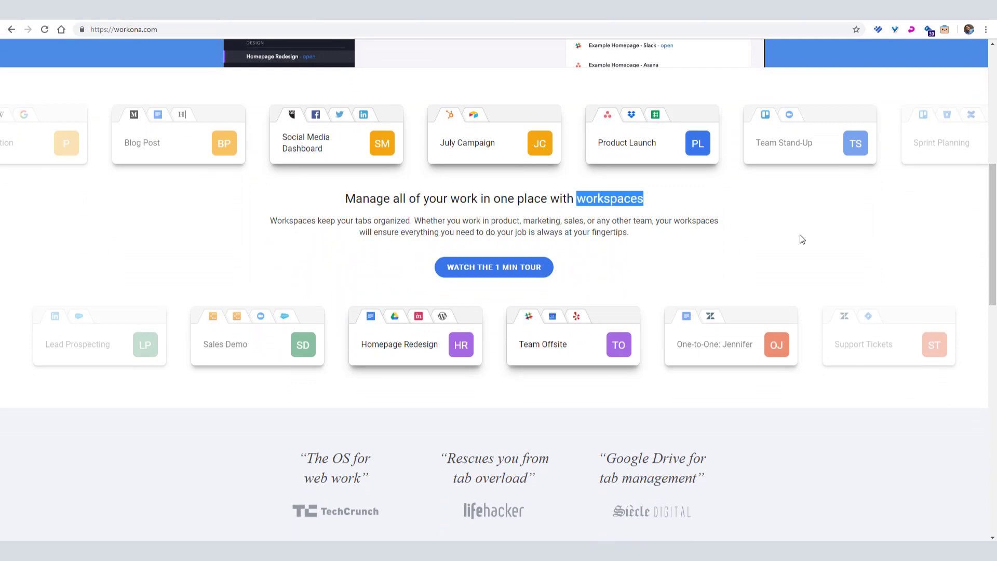
scroll(805, 239, "down", 3)
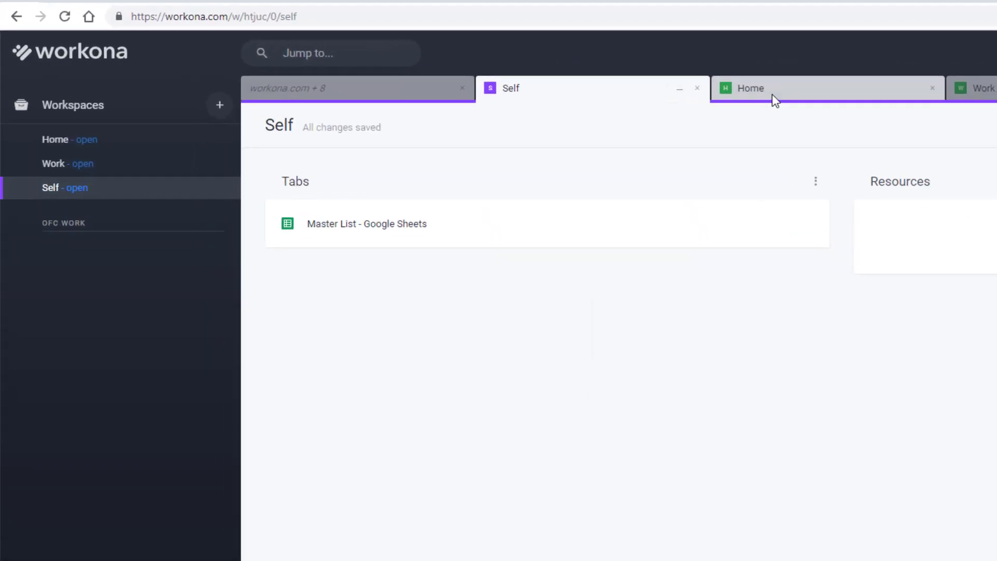
Step: Browse the Home, Work, Self and nine-tab workspaces and the tab cache, then return to workona.com
left_click(773, 96)
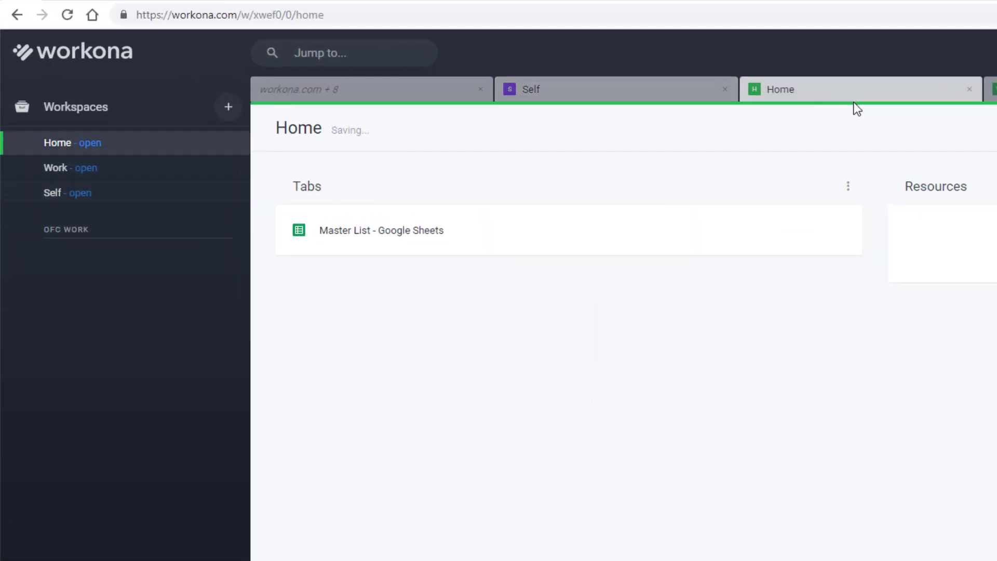
left_click(990, 90)
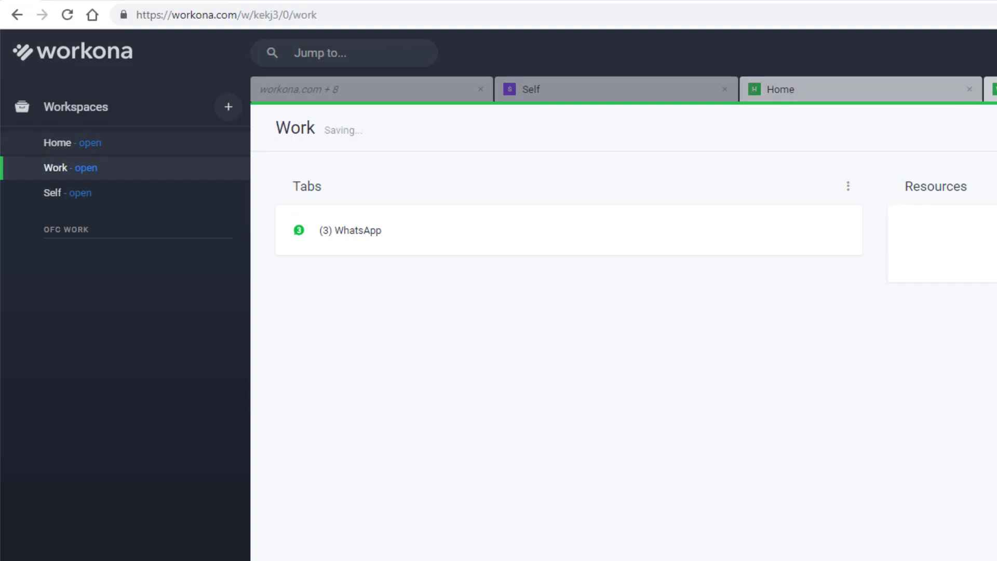
left_click(581, 94)
left_click(385, 96)
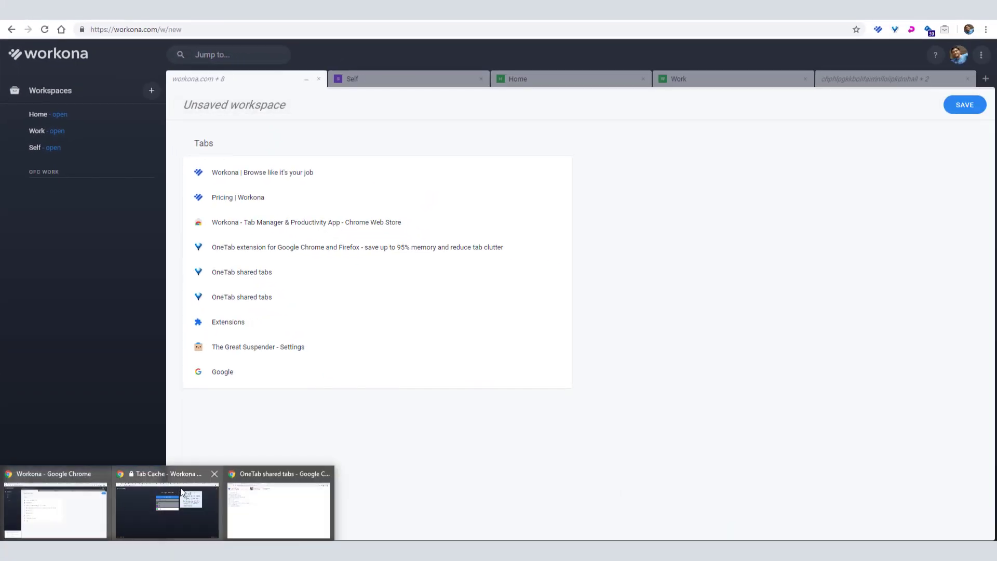
left_click(183, 491)
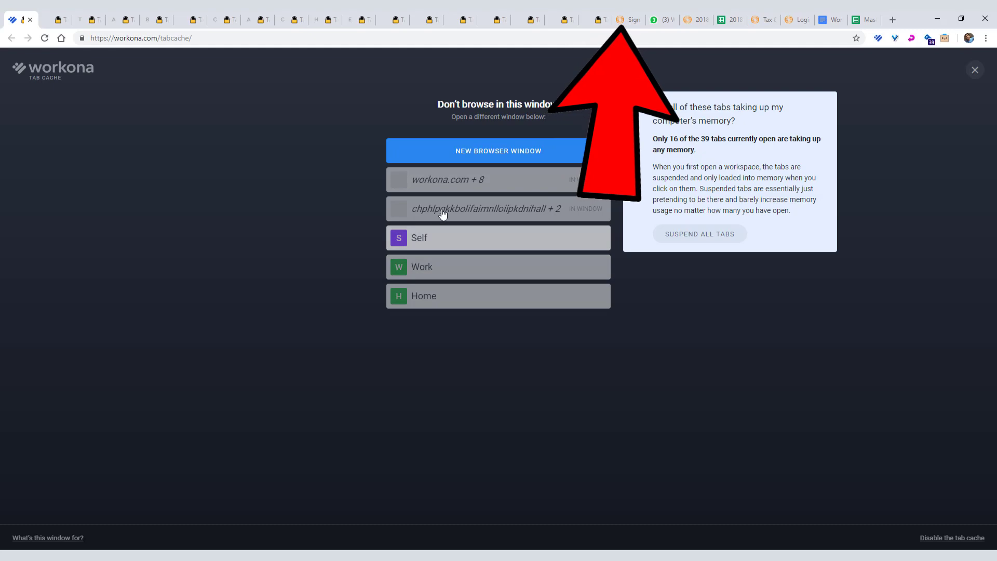
left_click(447, 180)
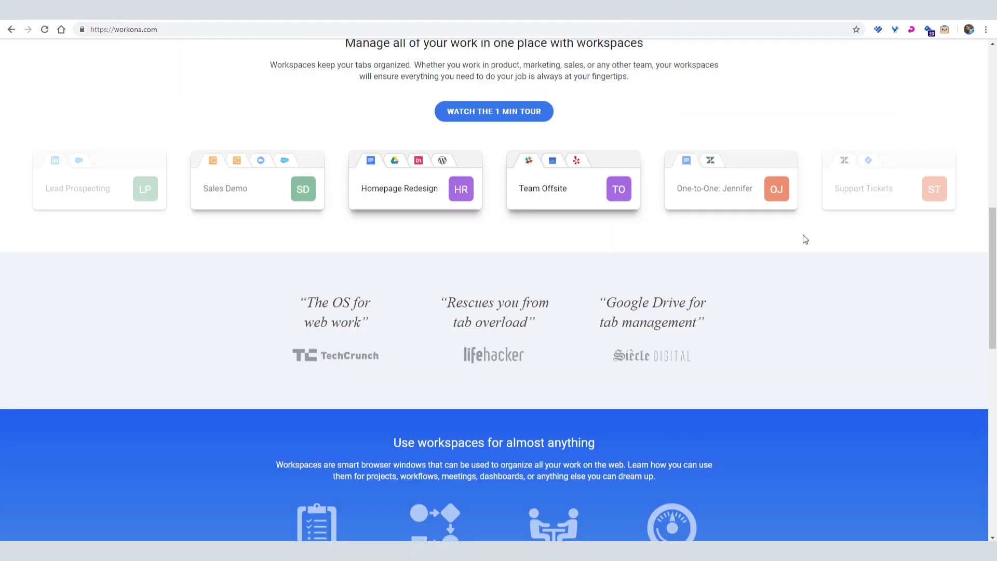
Step: Scroll back up the workona.com page
scroll(741, 238, "up", 5)
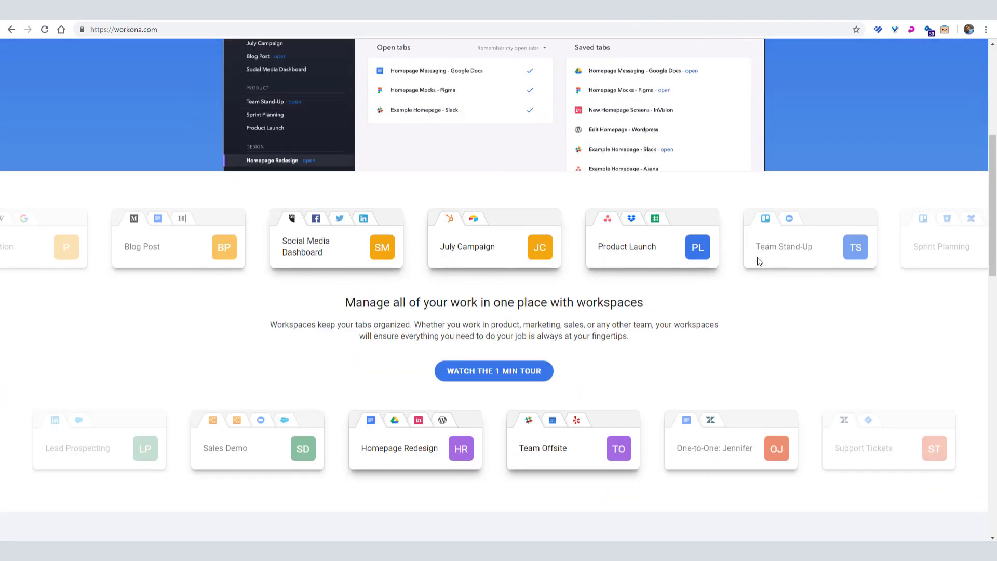
scroll(748, 263, "up", 5)
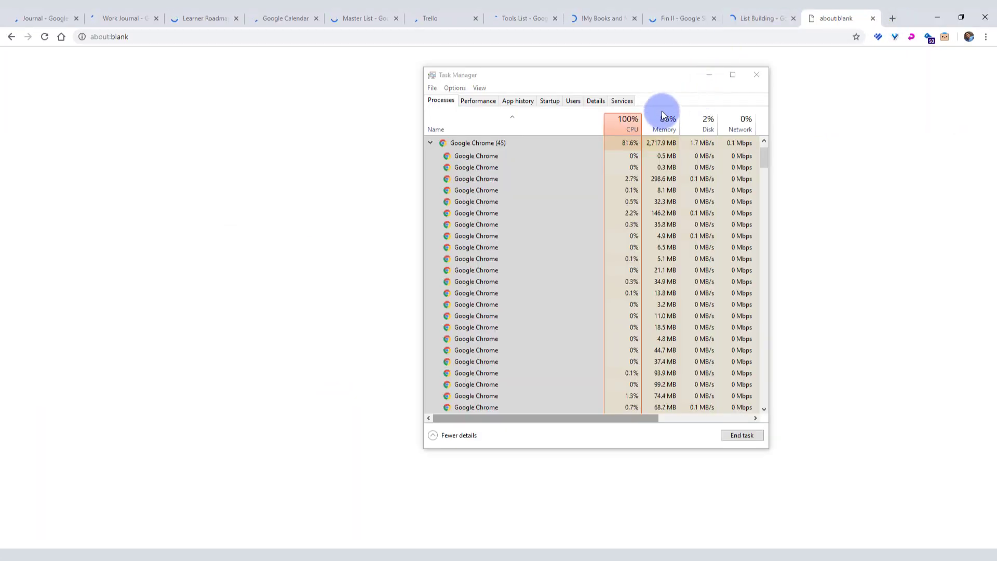
Step: Check Chrome's memory use in Task Manager around collapsing the tabs with OneTab
left_click(570, 185)
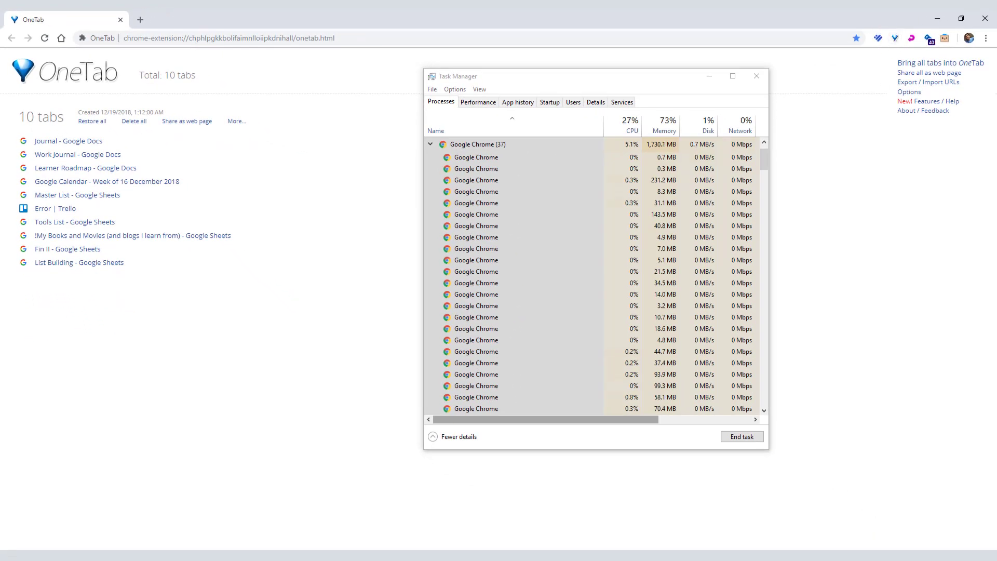
Step: Recheck Chrome's reduced memory, then share the ten OneTab tabs as a web page
left_click(670, 191)
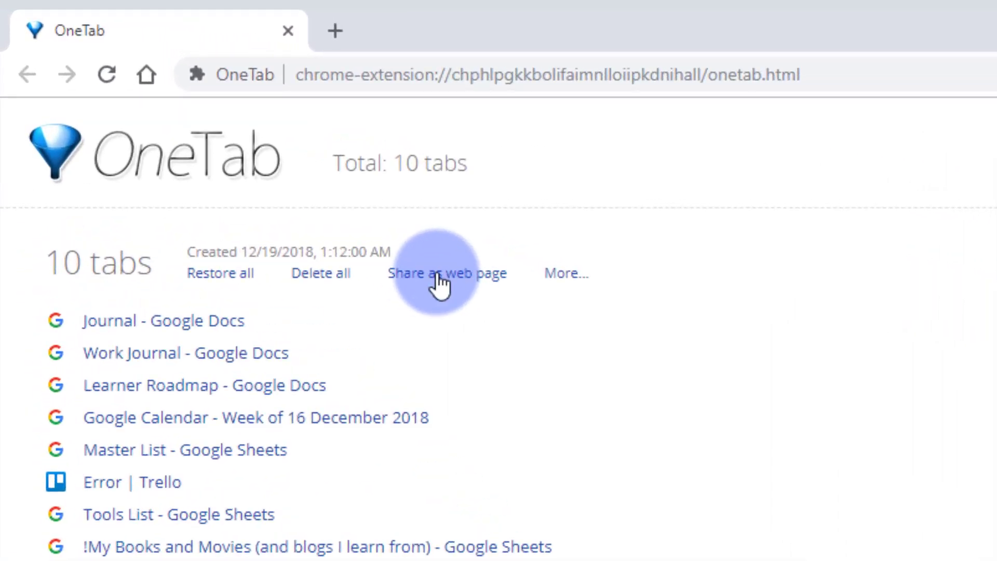
left_click(437, 276)
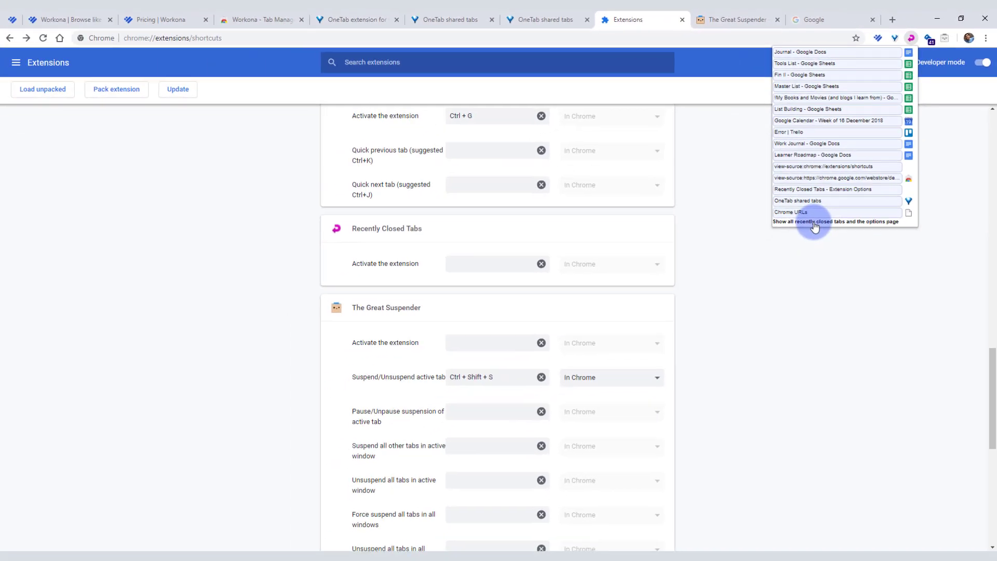
Step: Show all recently closed tabs and the Recently Closed Tabs options page
left_click(814, 223)
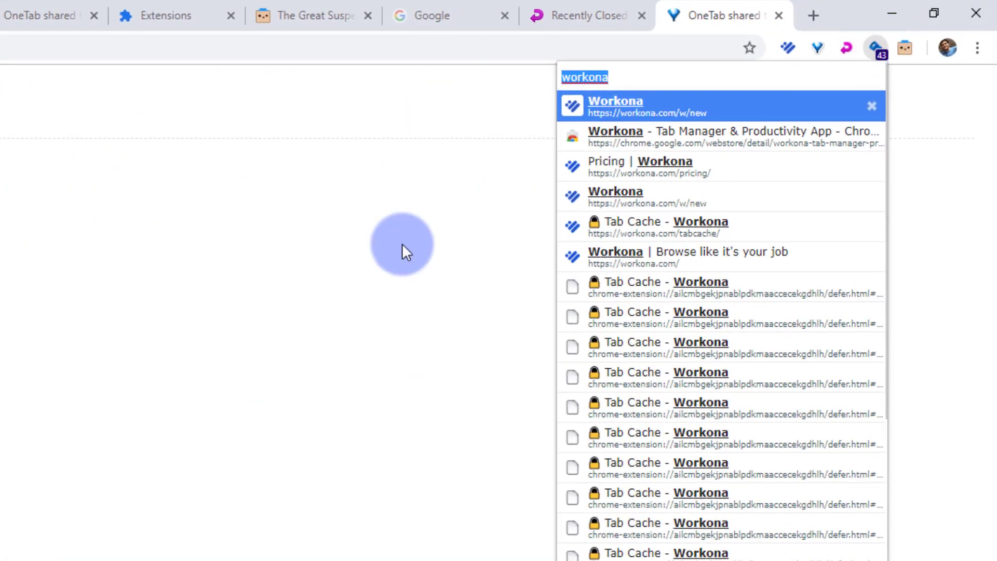
Step: Close the Quick Tabs results, reopen the search with Ctrl+E and search 'workona'
left_click(402, 243)
key("ctrl+e")
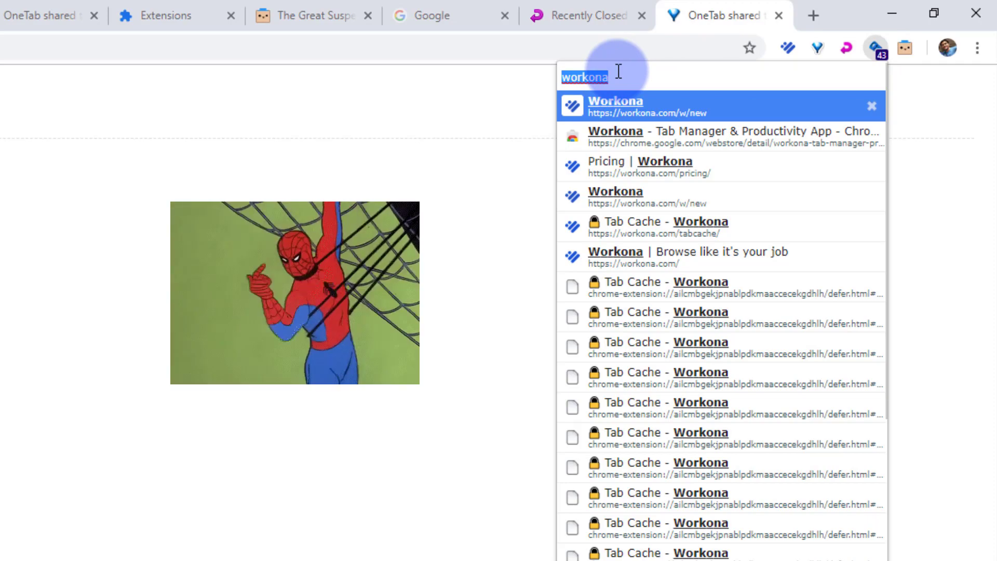
type("workona")
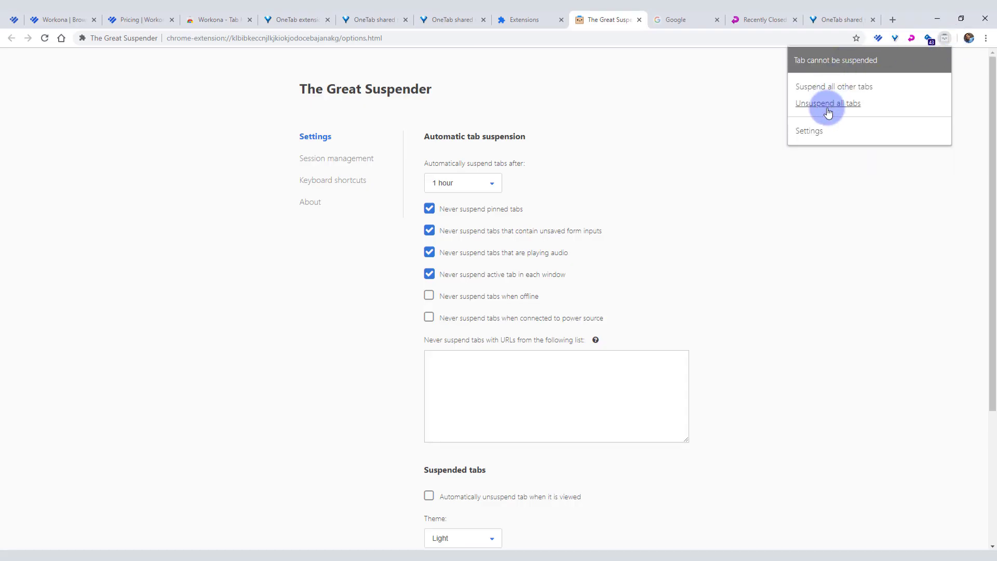
Step: Open The Great Suspender's settings and scroll through its suspend options
left_click(708, 103)
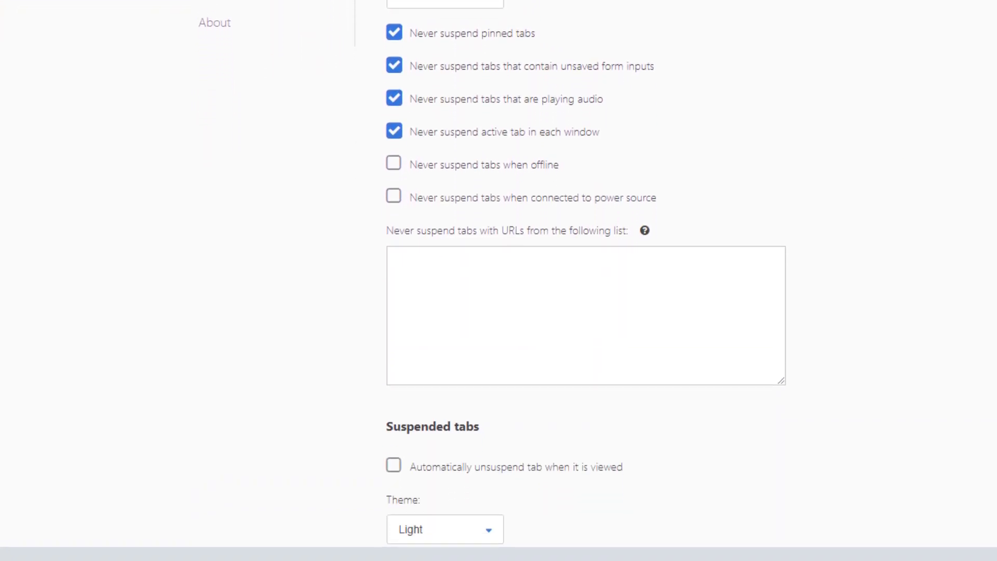
scroll(586, 311, "down", 5)
scroll(586, 312, "up", 3)
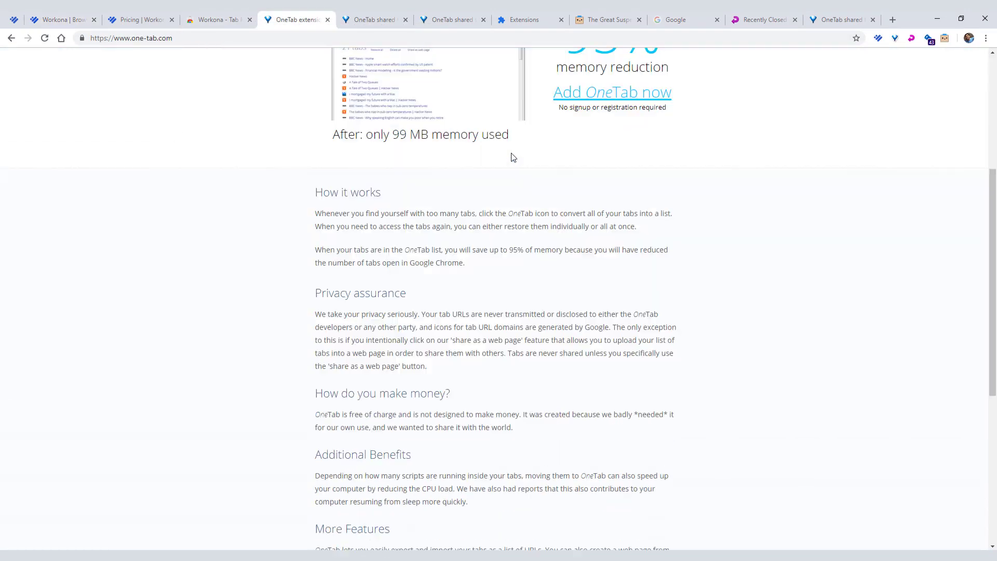
scroll(513, 157, "up", 5)
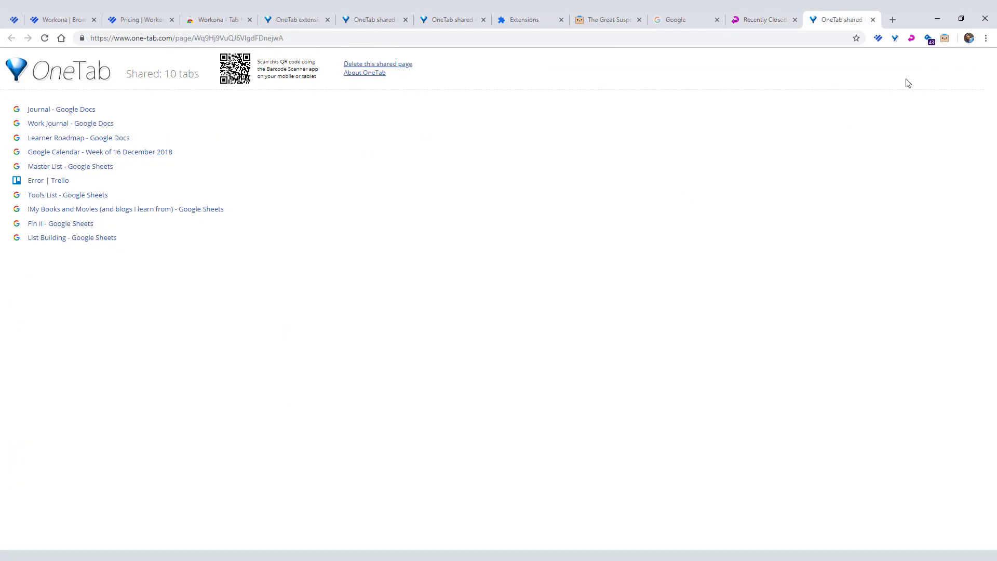
key("ctrl+e")
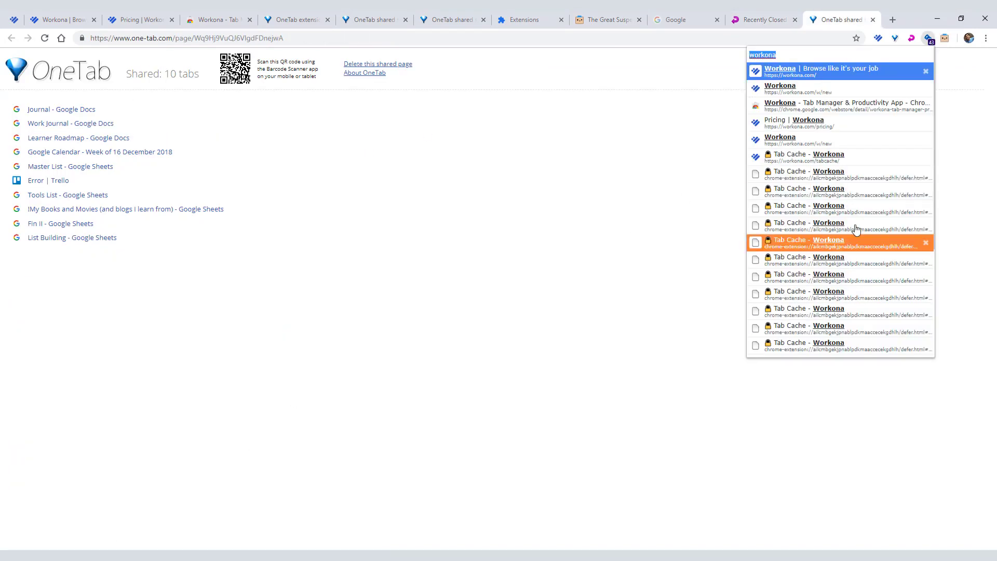
left_click(671, 22)
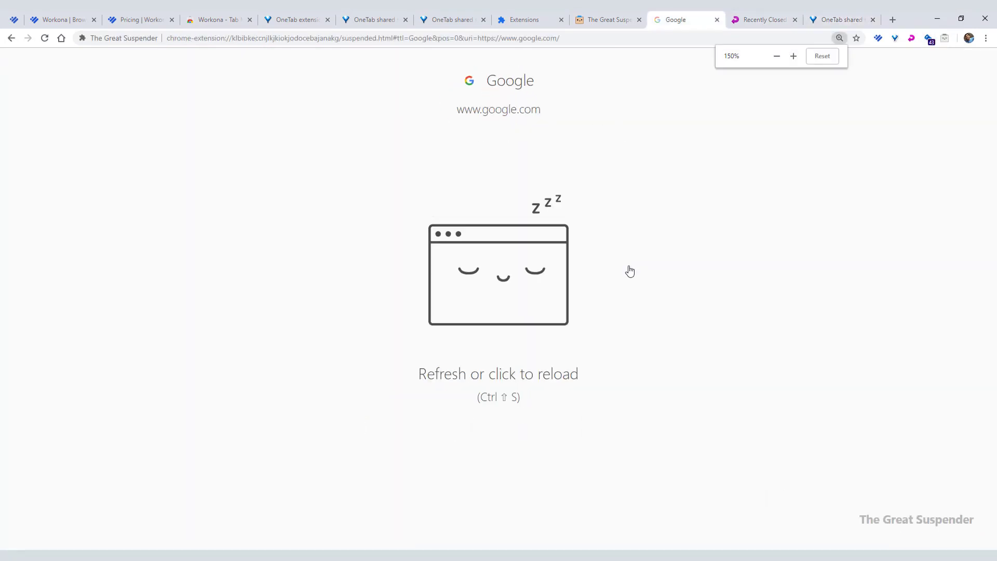